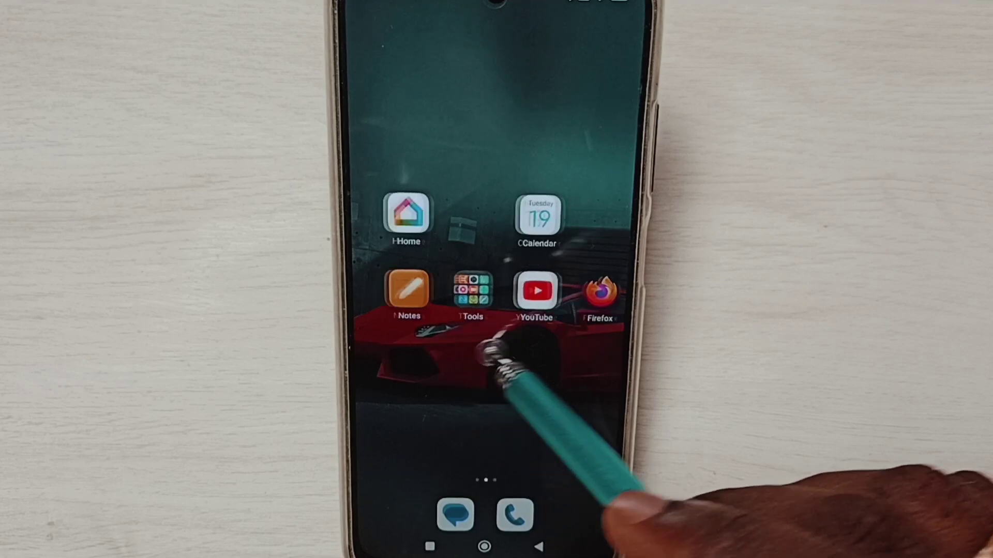
# Swipe to the second home screen page, where the Settings app is
pyautogui.moveTo(499, 354); pyautogui.dragTo(620, 345)
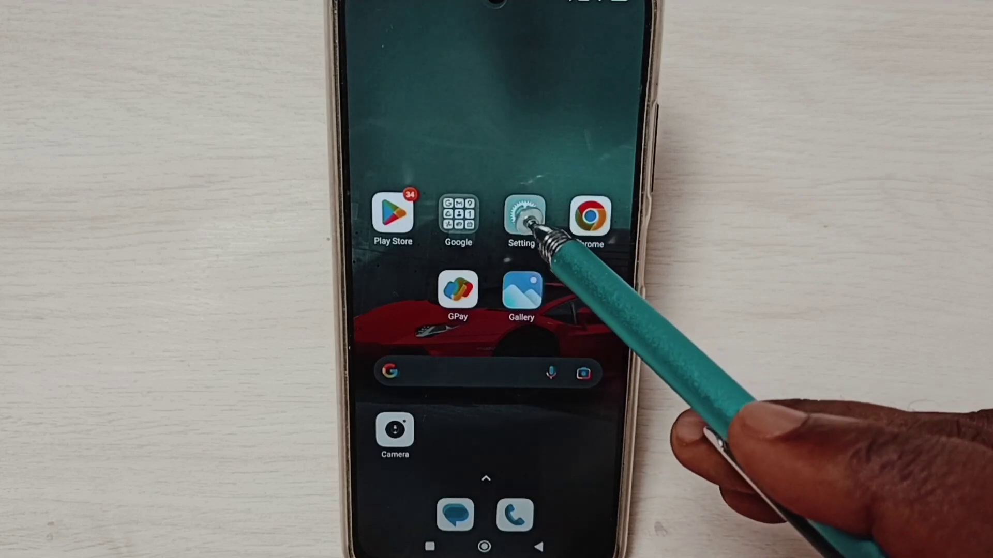
# Open Settings and go to Apps, then the Manage apps list
pyautogui.click(523, 221)
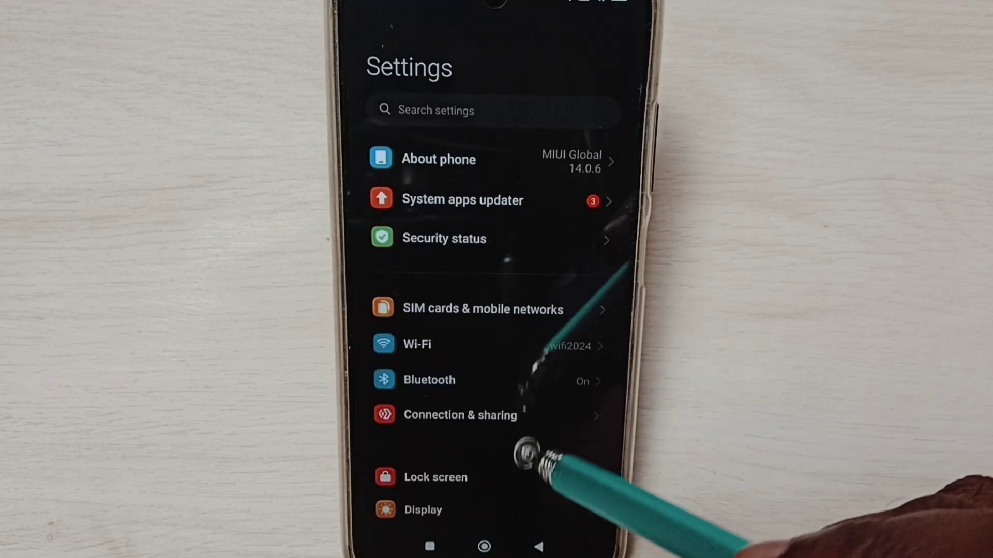
pyautogui.scroll(-10, 520, 407)
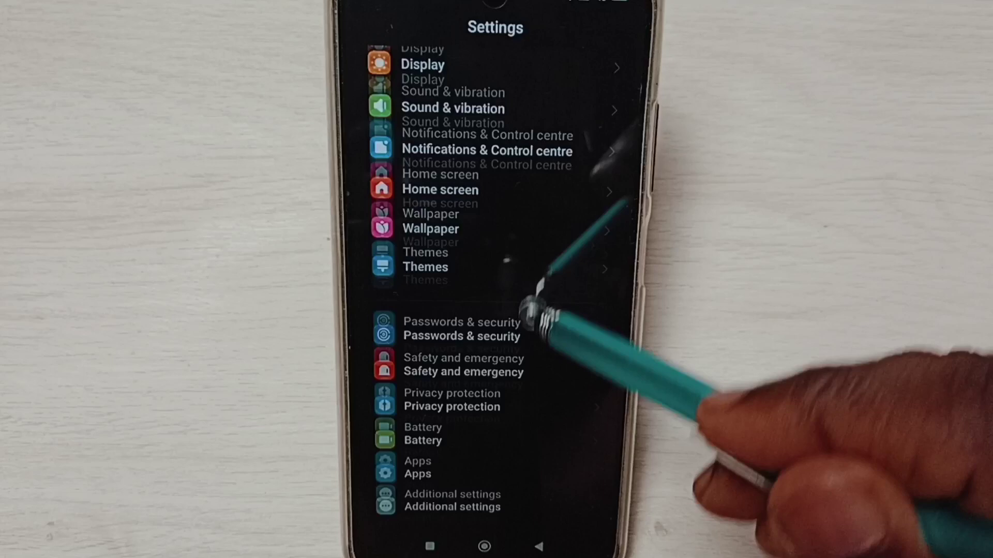
pyautogui.click(532, 268)
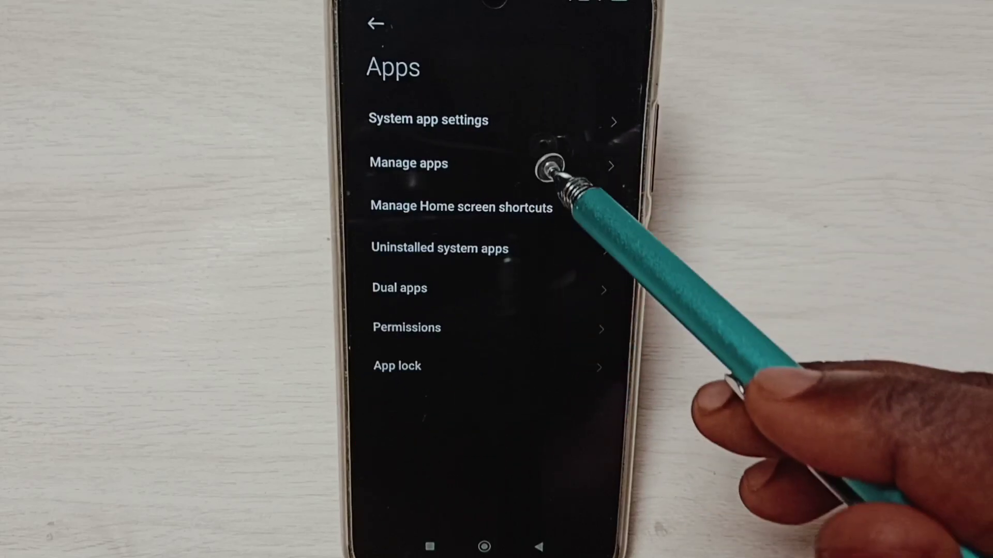
pyautogui.click(551, 165)
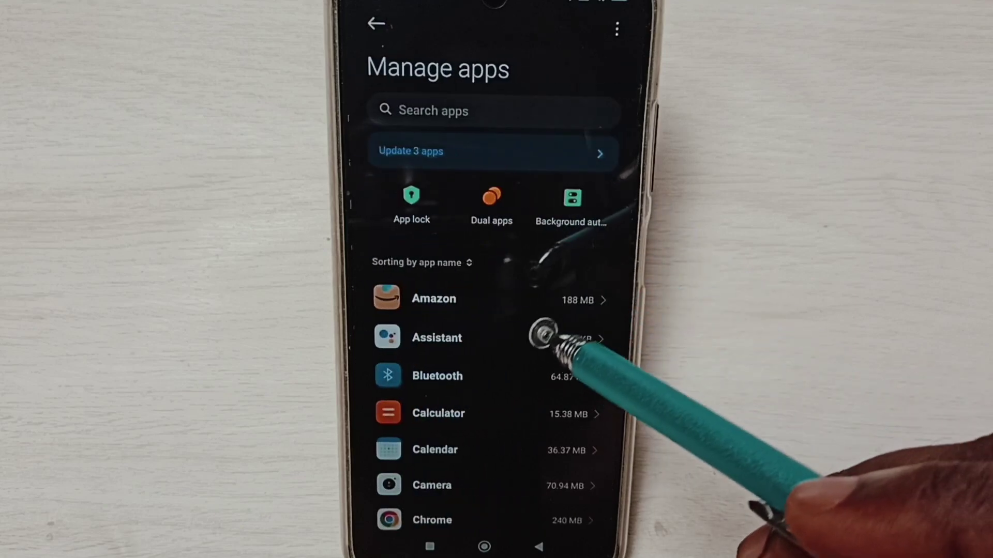
pyautogui.moveTo(520, 399); pyautogui.dragTo(525, 336)
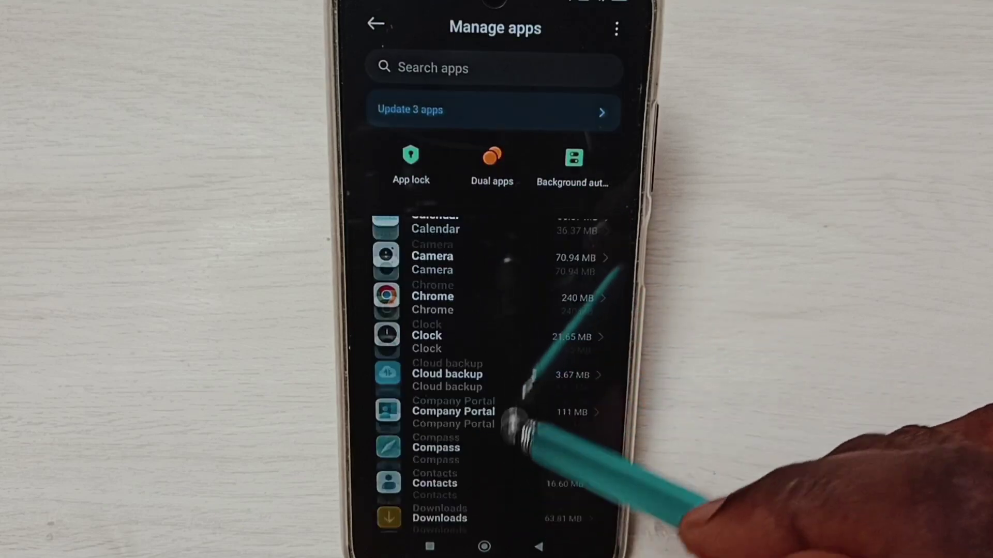
pyautogui.scroll(-5, 512, 423)
pyautogui.scroll(-3, 523, 377)
pyautogui.scroll(-8, 492, 505)
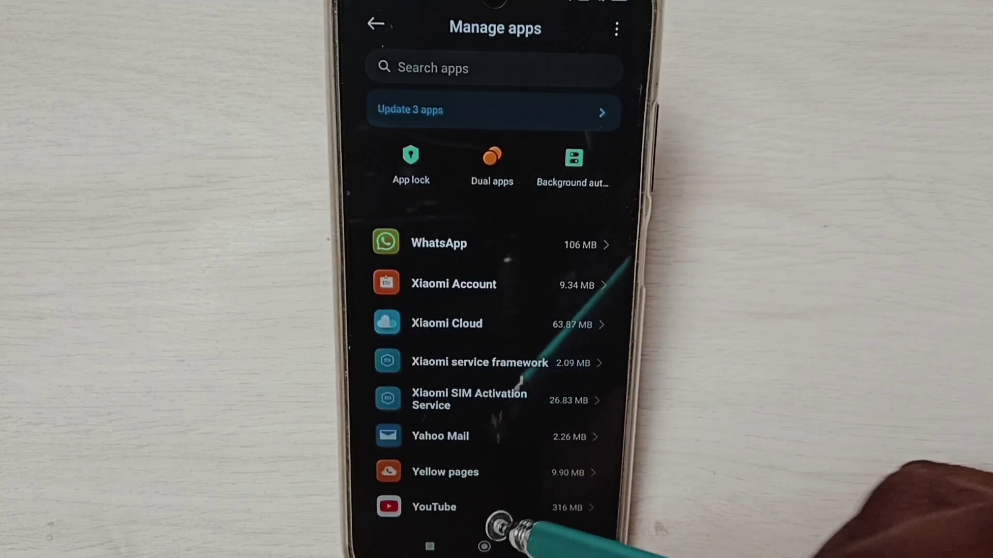
# Uninstall the YouTube app's updates from its app details and confirm
pyautogui.click(508, 510)
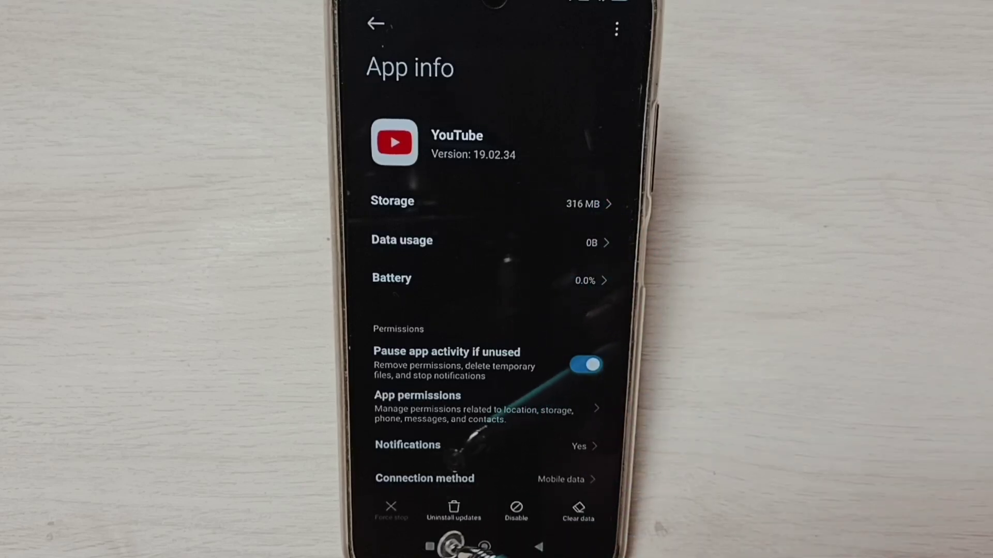
pyautogui.click(457, 514)
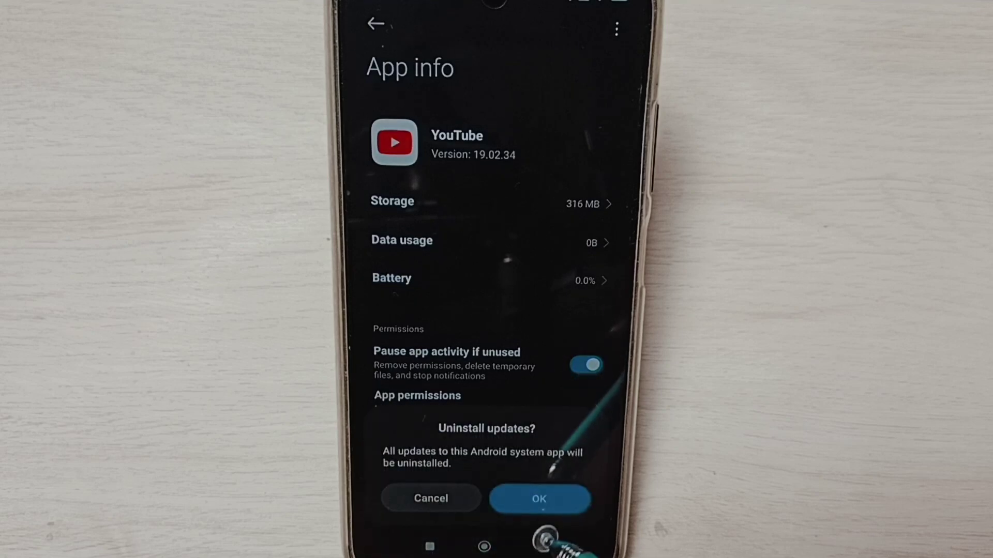
pyautogui.click(543, 500)
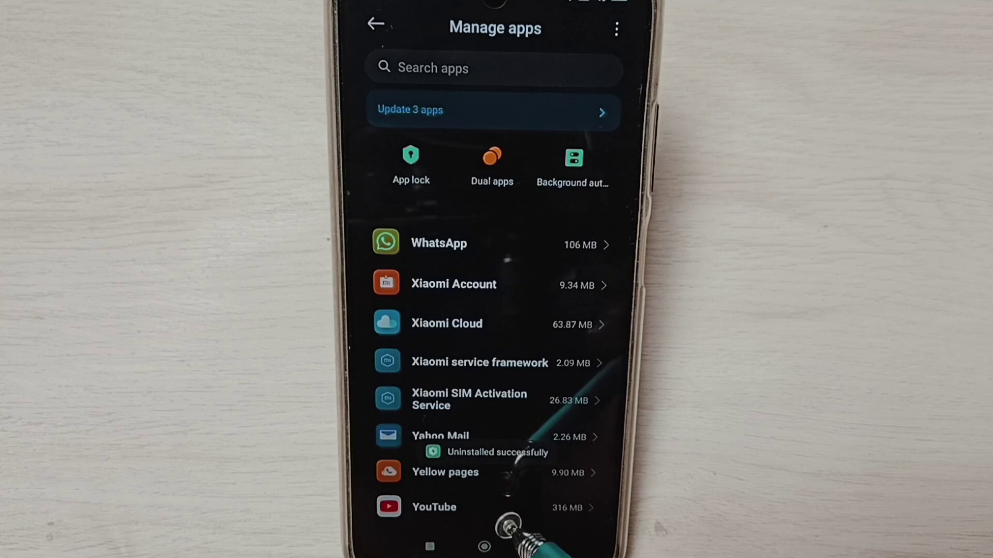
# Reopen YouTube's App info to check it now shows version 17.32.38
pyautogui.click(510, 509)
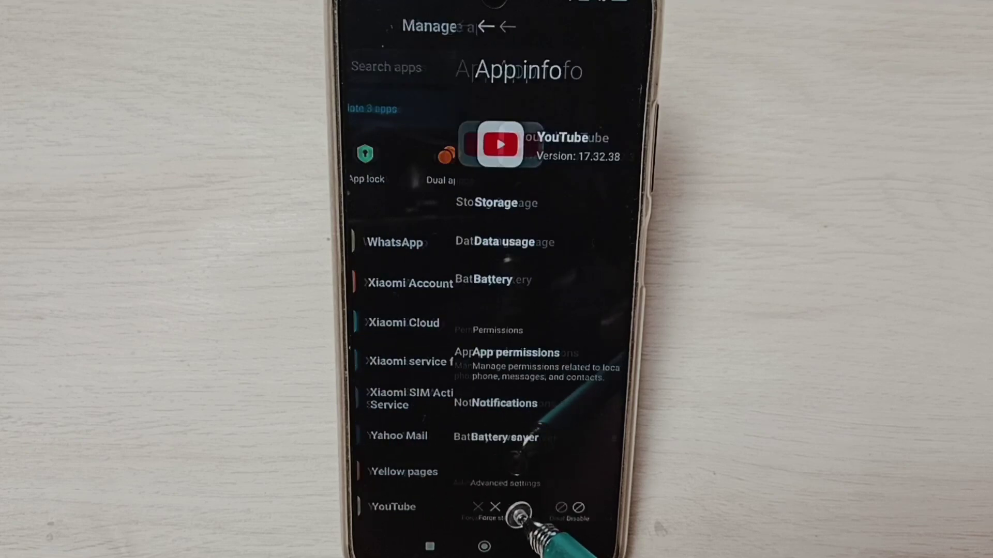